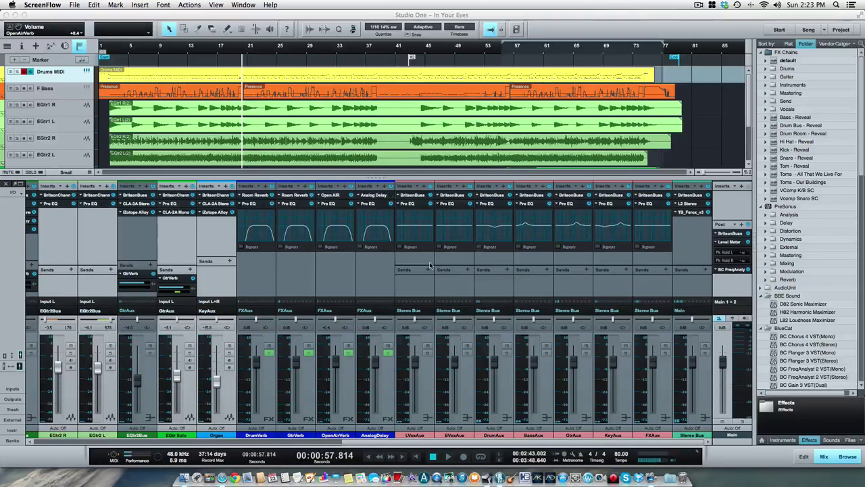
# Open the TB_Ferox_v3 insert on the Stereo Bus and look through its factory preset list, keeping the Warm saturation preset
pyautogui.click(691, 215)
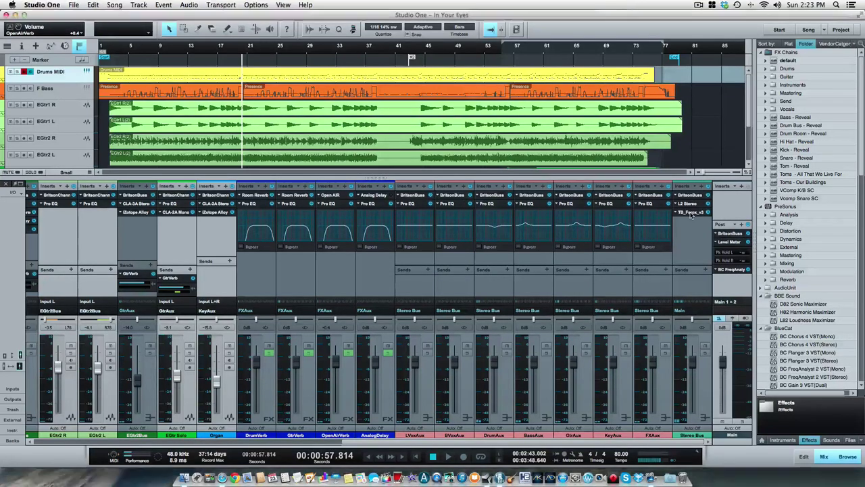
pyautogui.click(691, 215)
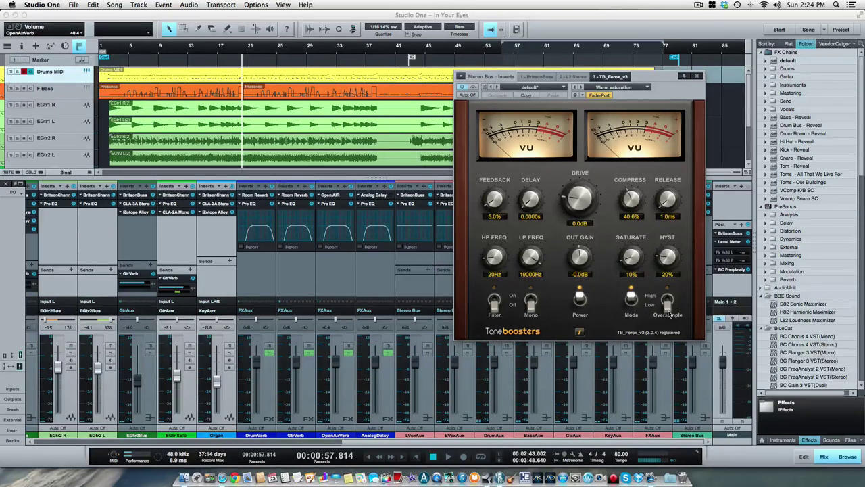
pyautogui.click(649, 89)
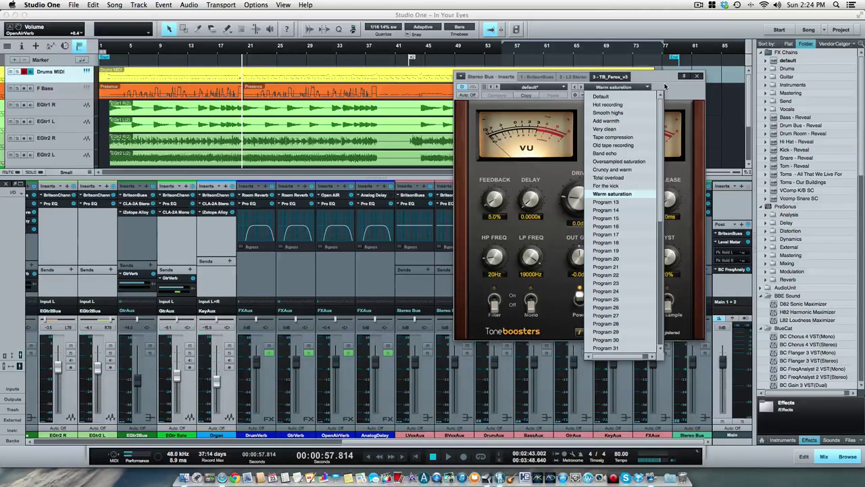
pyautogui.click(666, 86)
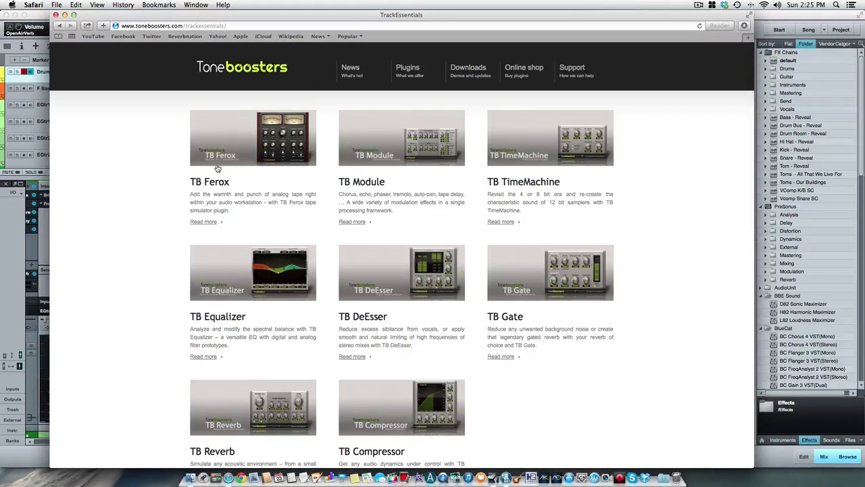
# Switch to Safari and examine the TrackEssentials plugins on the ToneBoosters website
pyautogui.scroll(-1, 372, 165)
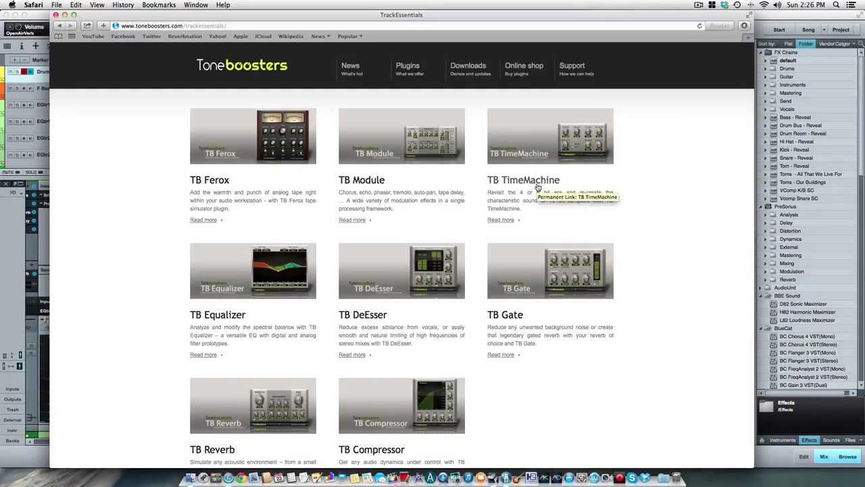
pyautogui.scroll(-1, 474, 203)
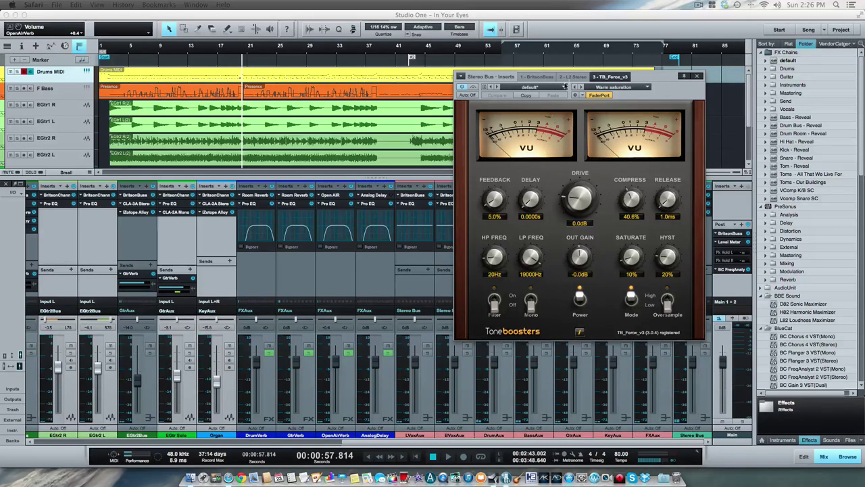
# In Studio One, play the song from about 1:52 and compare the mix with the TB_Ferox_v3 insert bypassed and active
pyautogui.moveTo(735, 90); pyautogui.dragTo(756, 93)
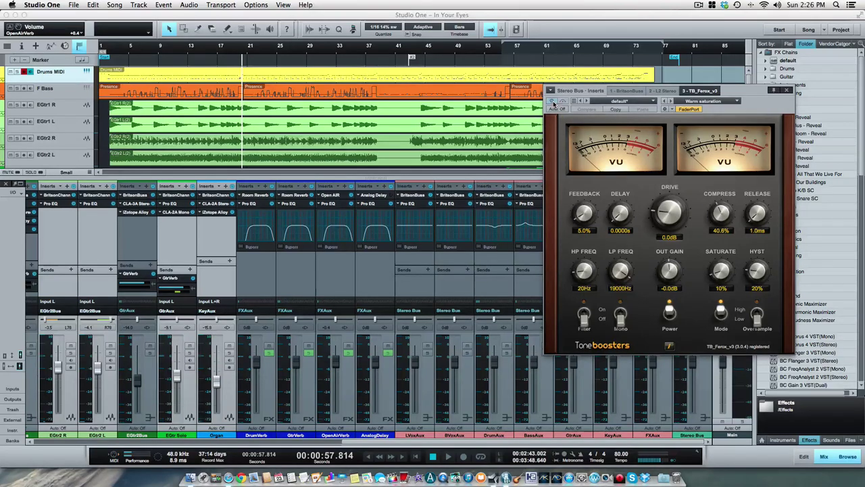
pyautogui.click(383, 51)
pyautogui.press('space')
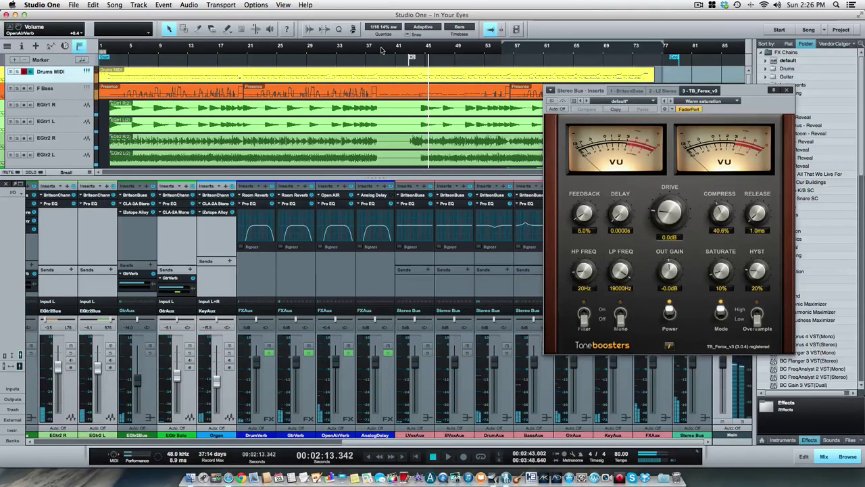
pyautogui.click(383, 50)
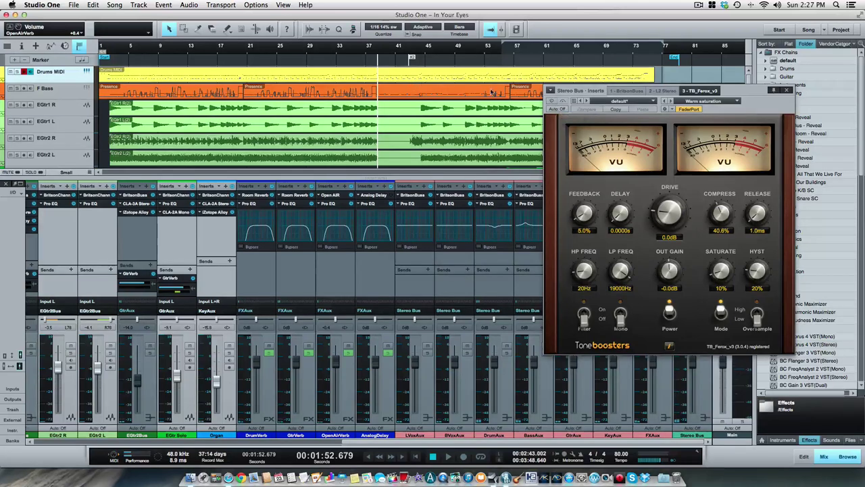
pyautogui.press('space')
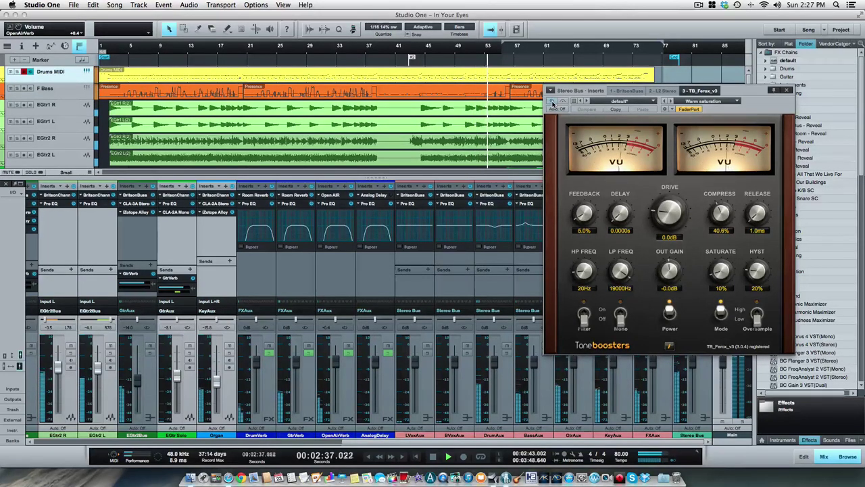
pyautogui.click(552, 101)
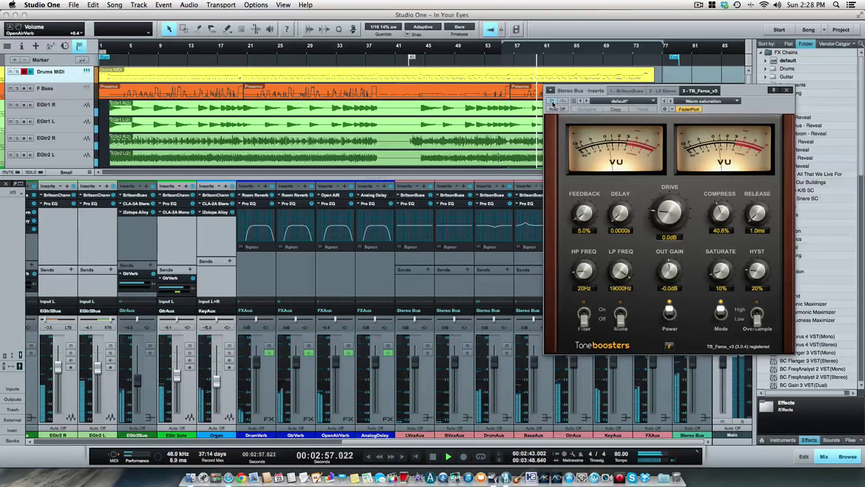
pyautogui.press('space')
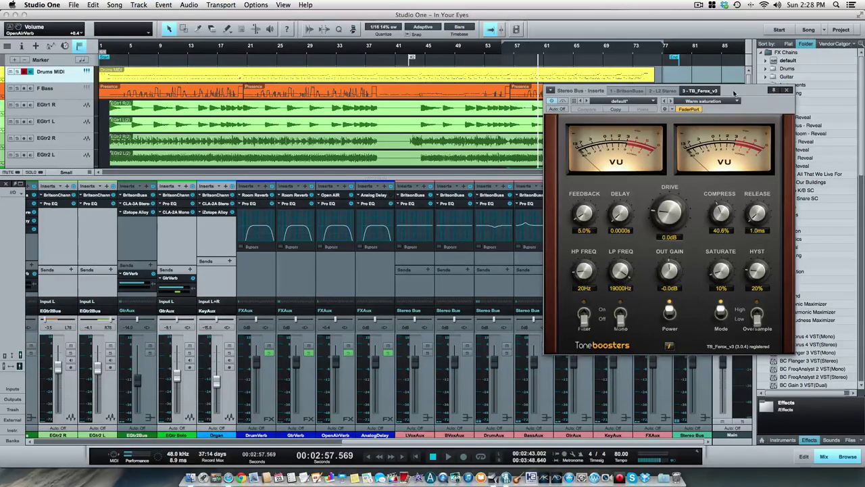
# Check the L2 Stereo limiter inserted on the Stereo Bus and return to the TB_Ferox_v3 insert
pyautogui.moveTo(742, 94); pyautogui.dragTo(674, 81)
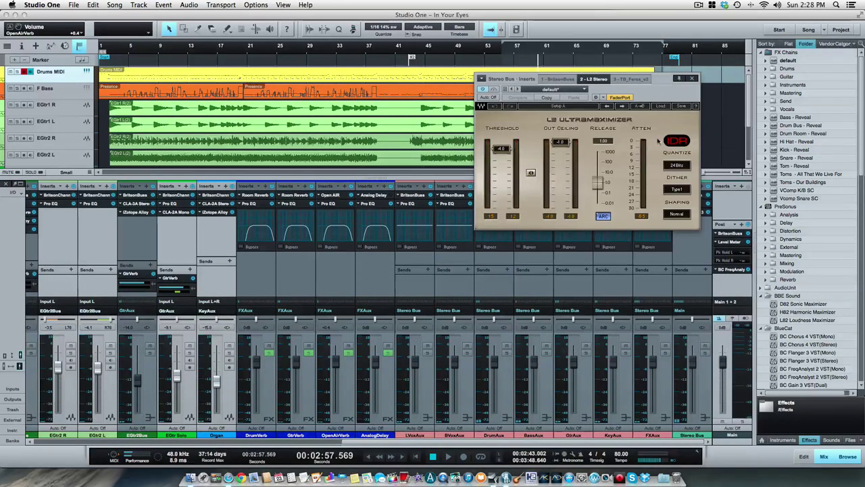
pyautogui.click(693, 79)
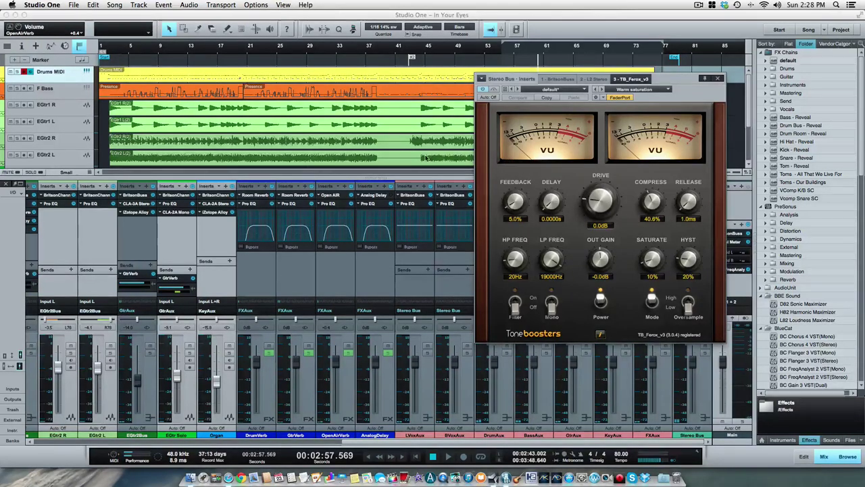
# Loop the song section from 1:53.226 to 2:11.094 and audition it through TB_Ferox_v3
pyautogui.click(382, 42)
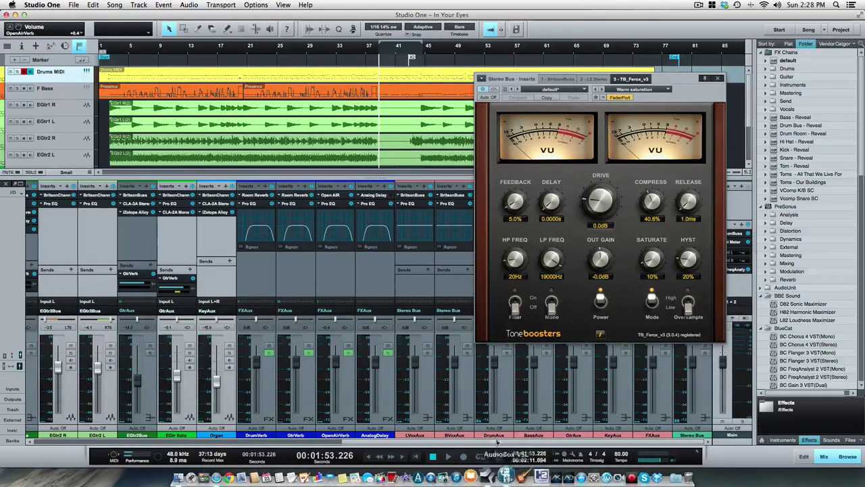
pyautogui.click(481, 456)
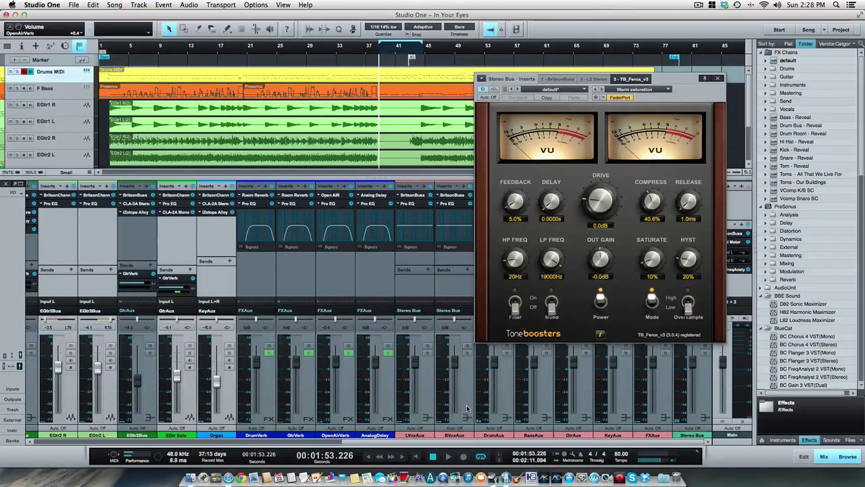
pyautogui.press('space')
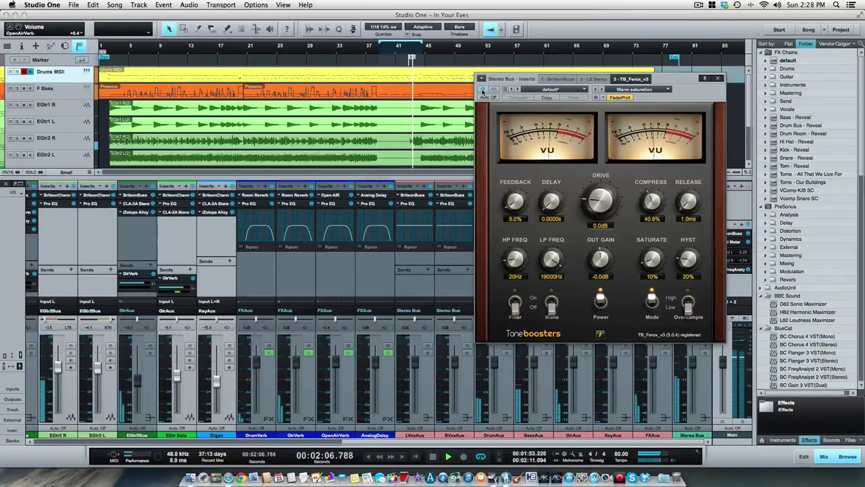
pyautogui.press('space')
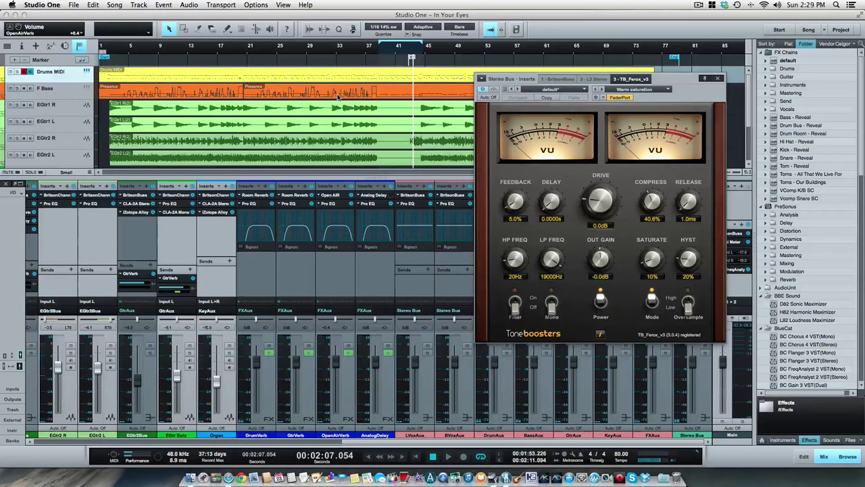
# Play the looped section again and set TB_Ferox_v3's Compress to 34.6% and Drive to 0.2 dB
pyautogui.click(379, 58)
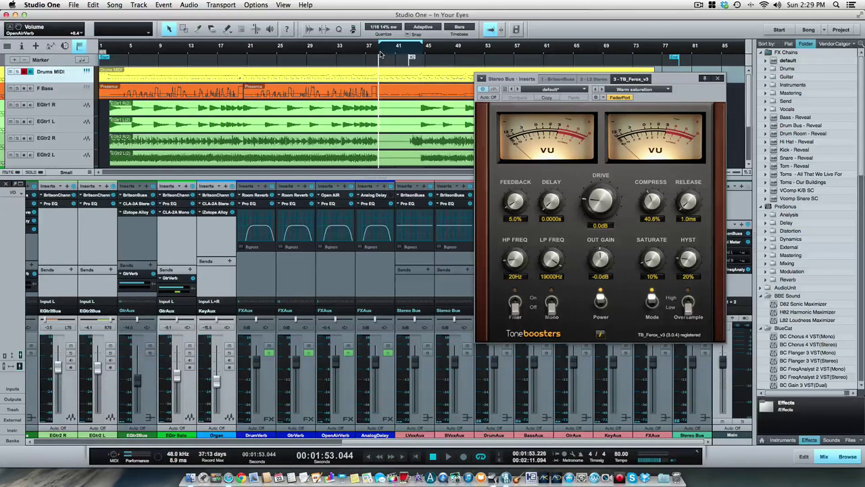
pyautogui.press('space')
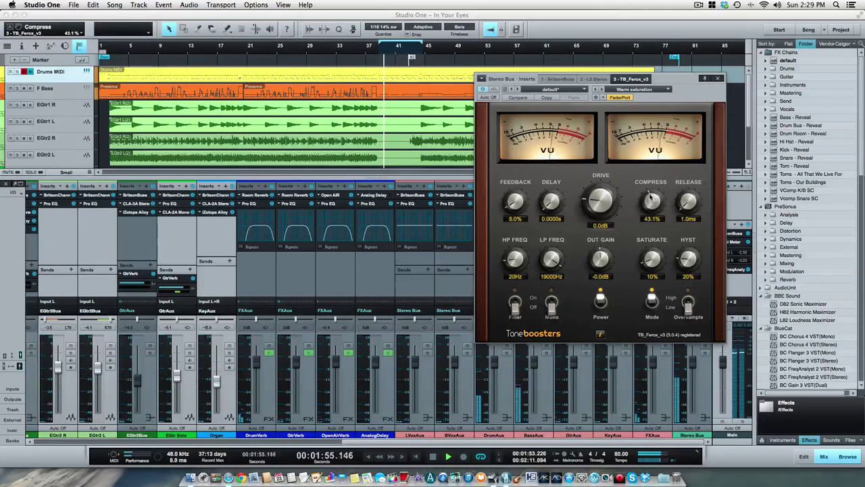
pyautogui.moveTo(653, 203)
pyautogui.mouseDown()
pyautogui.moveTo(630, 91)
pyautogui.moveTo(634, 167)
pyautogui.moveTo(648, 213)
pyautogui.mouseUp()
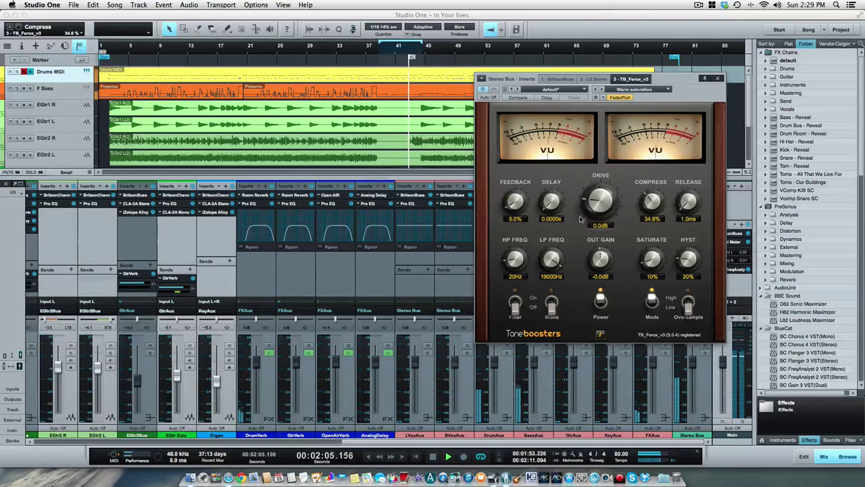
pyautogui.moveTo(592, 203)
pyautogui.mouseDown()
pyautogui.moveTo(589, 126)
pyautogui.moveTo(586, 200)
pyautogui.moveTo(597, 255)
pyautogui.moveTo(594, 220)
pyautogui.mouseUp()
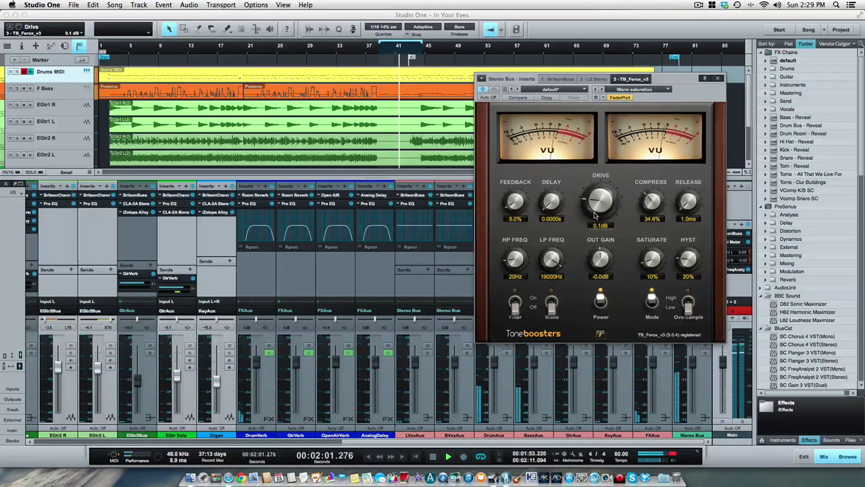
pyautogui.moveTo(595, 215); pyautogui.dragTo(596, 213)
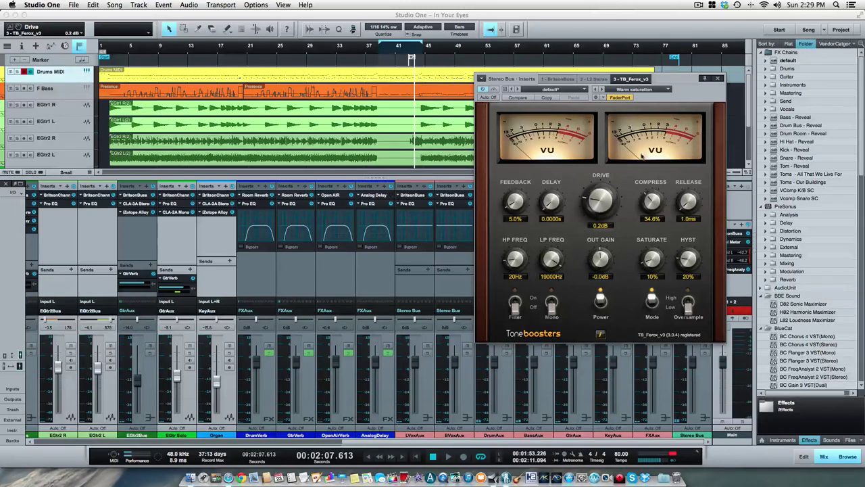
# Move the TB_Ferox_v3 window aside to examine the Stereo Bus and Main channels, and put it back over the mixer
pyautogui.moveTo(676, 79); pyautogui.dragTo(389, 74)
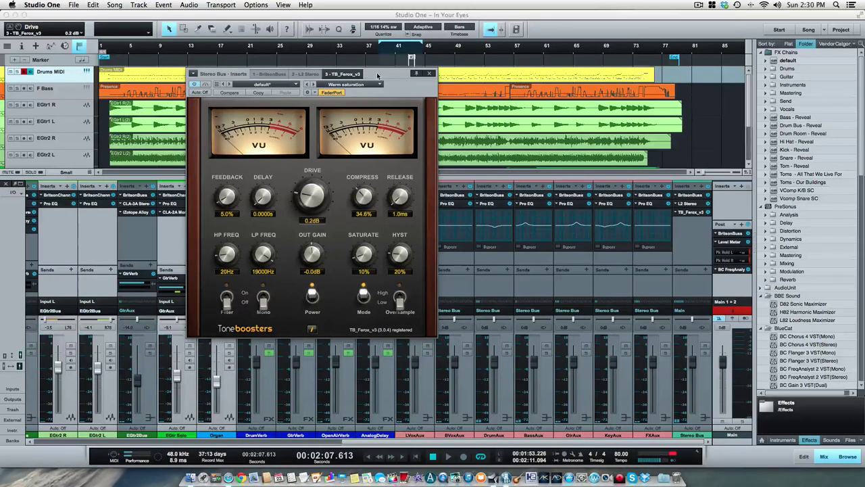
pyautogui.moveTo(380, 80); pyautogui.dragTo(580, 81)
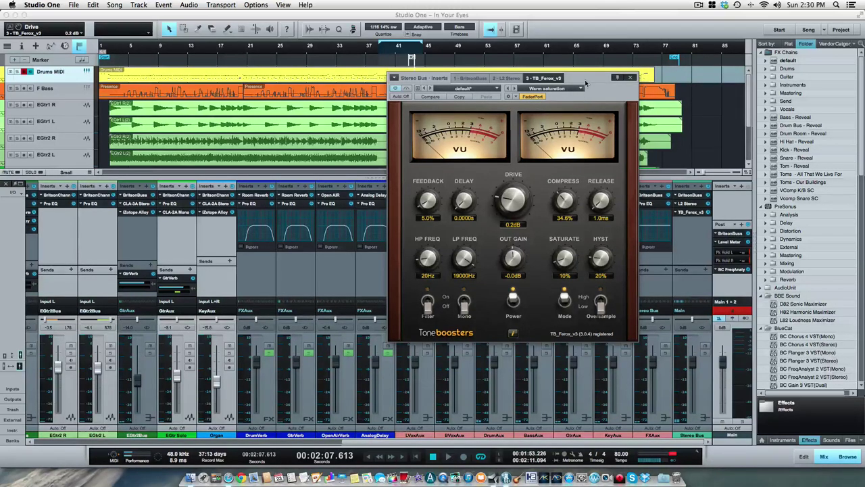
pyautogui.moveTo(586, 82); pyautogui.dragTo(656, 86)
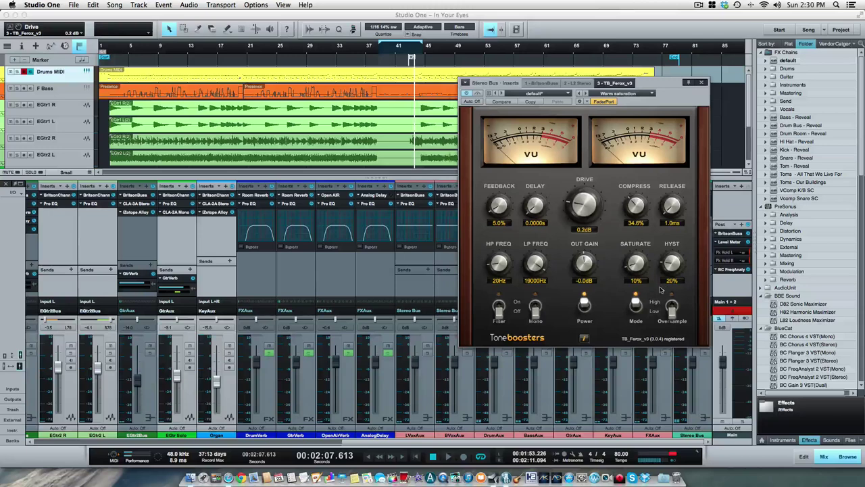
# Play the loop and try the plugin's Filter, Mono, Mode and Oversample switches in turn, returning each to its original setting
pyautogui.click(380, 57)
pyautogui.press('space')
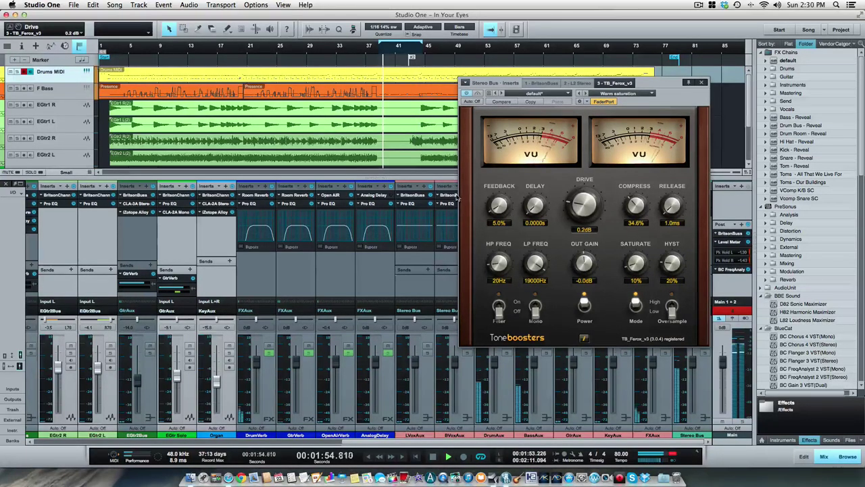
pyautogui.click(499, 306)
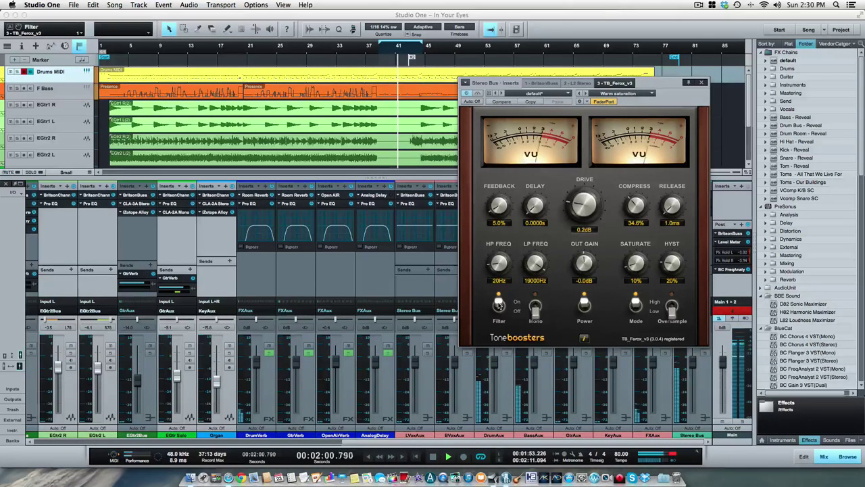
pyautogui.click(499, 304)
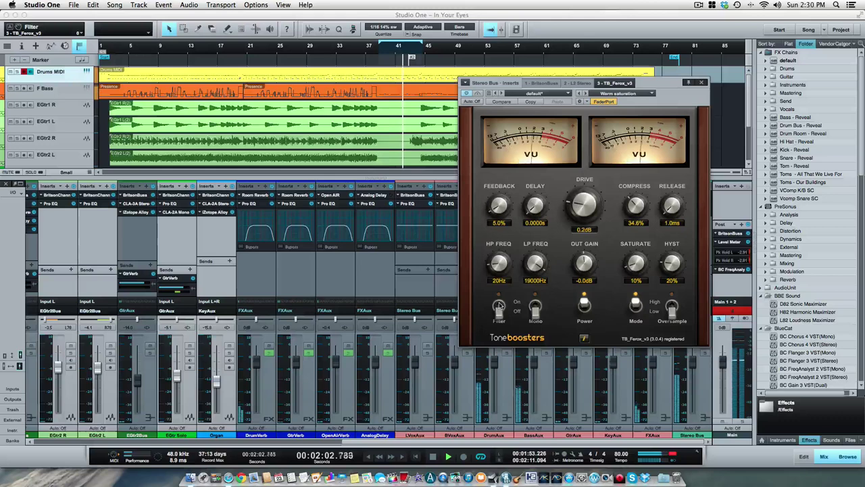
pyautogui.click(534, 308)
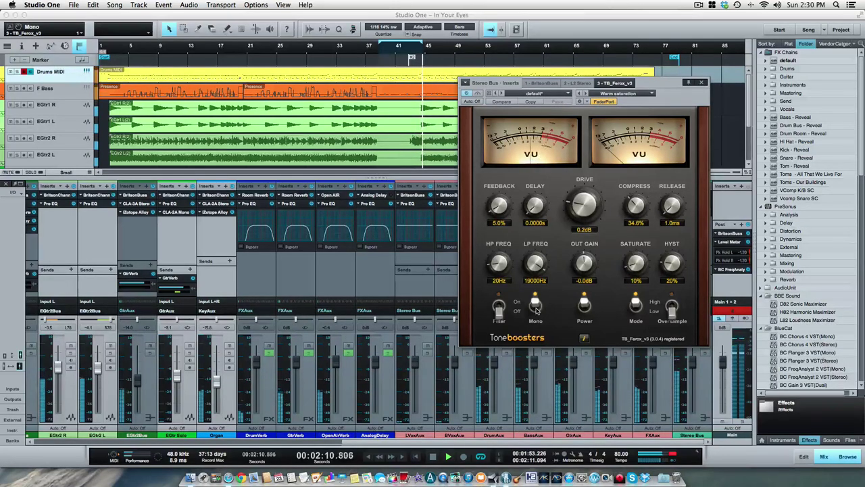
pyautogui.click(536, 307)
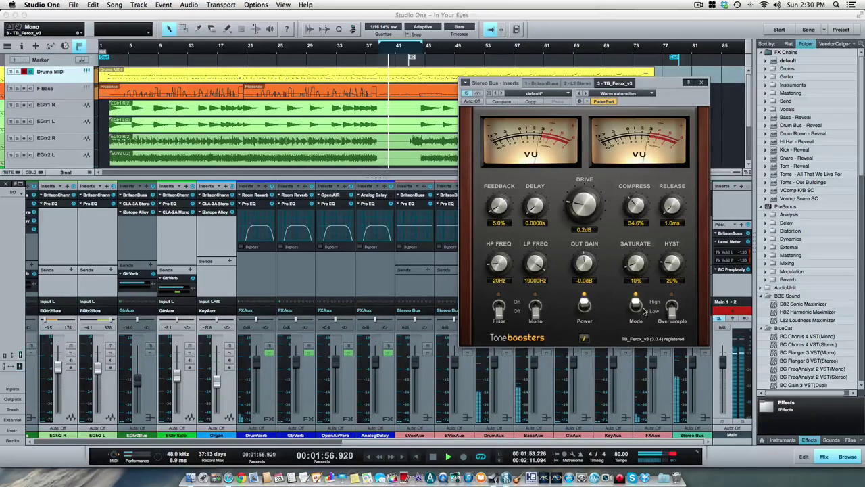
pyautogui.click(638, 308)
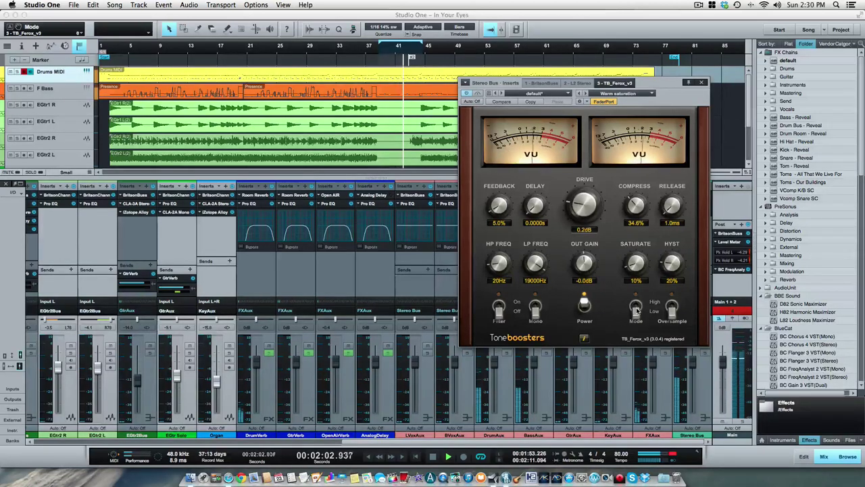
pyautogui.click(638, 308)
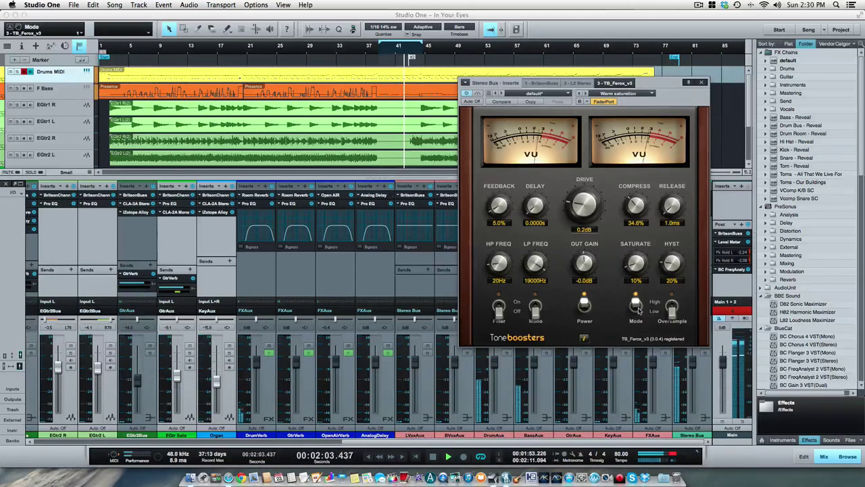
pyautogui.click(673, 316)
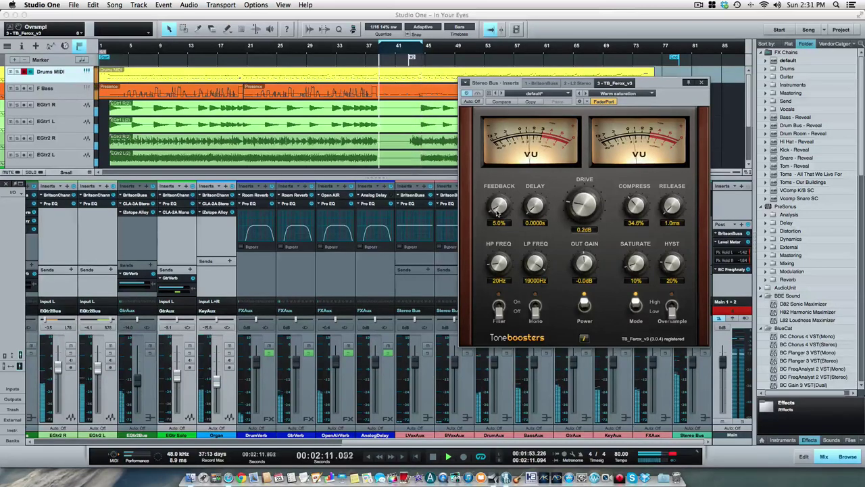
# Set TB_Ferox_v3's Feedback to 5.3%
pyautogui.moveTo(498, 213); pyautogui.dragTo(478, 192)
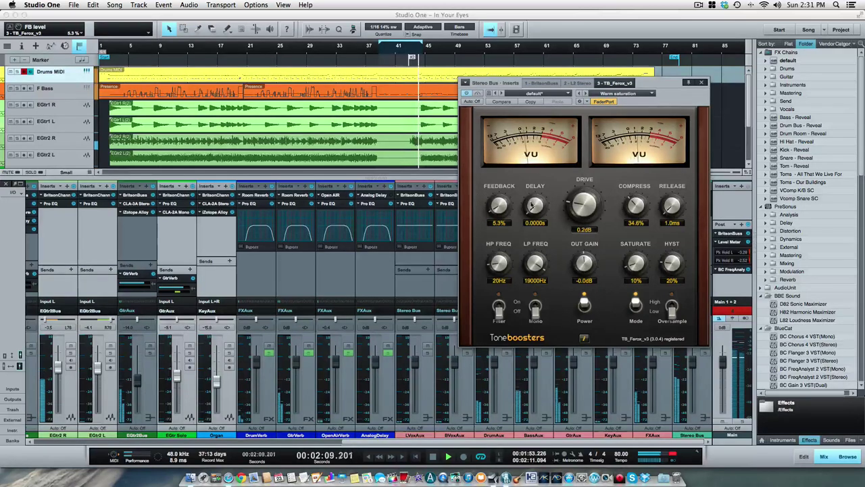
# Raise TB_Ferox_v3's Delay to about 0.34 s while the loop plays, and bring it back down to 0.0038 s
pyautogui.moveTo(533, 204); pyautogui.dragTo(533, 200)
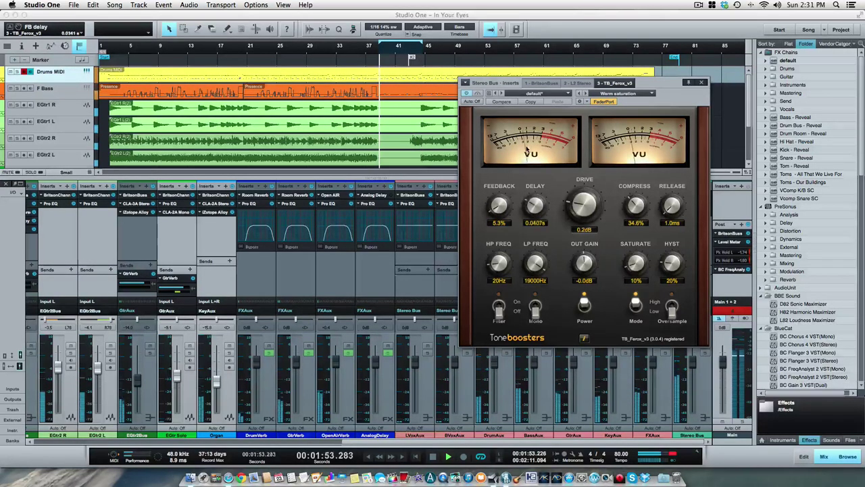
pyautogui.moveTo(527, 140); pyautogui.dragTo(521, 135)
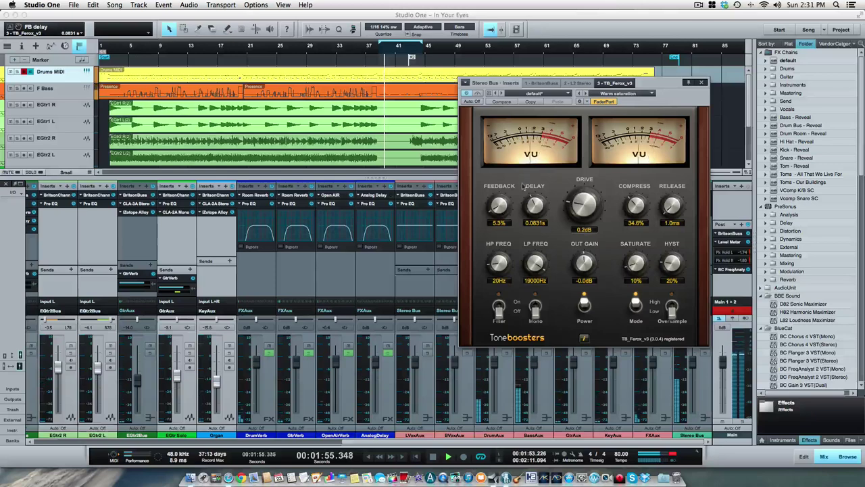
pyautogui.moveTo(523, 187); pyautogui.dragTo(522, 125)
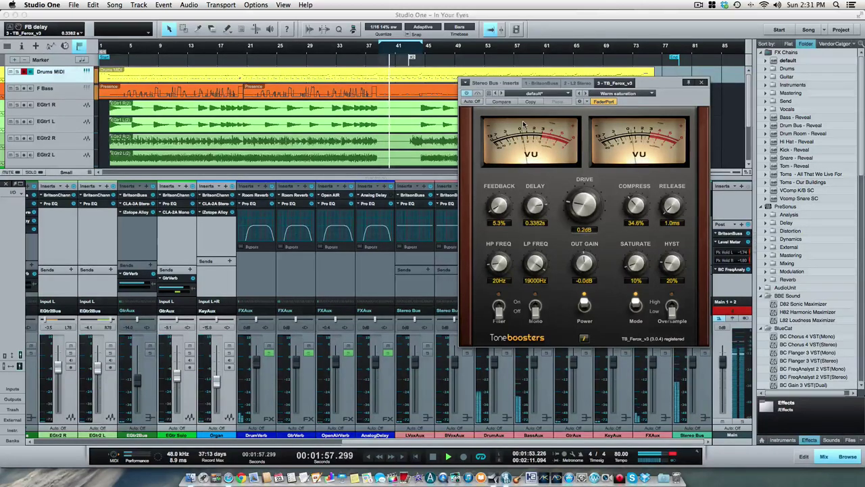
pyautogui.moveTo(541, 241); pyautogui.dragTo(540, 272)
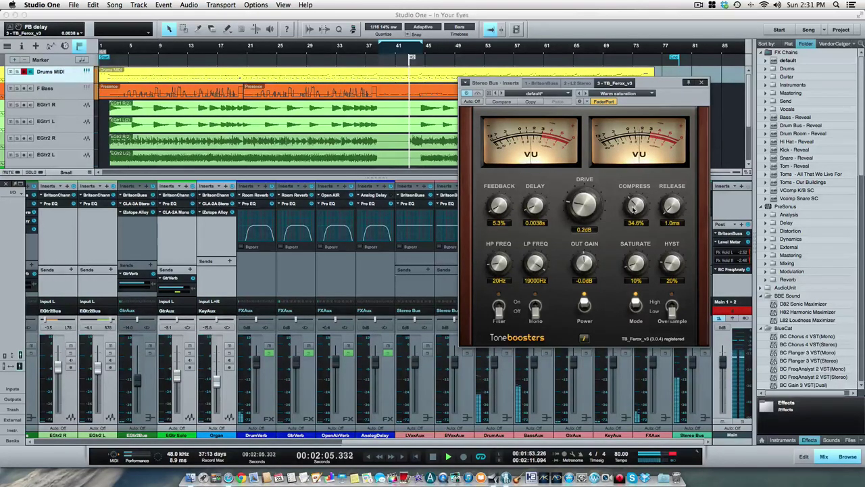
# Try out TB_Ferox_v3's Release control while the loop plays, returning it to 1.0 ms
pyautogui.moveTo(672, 207); pyautogui.dragTo(633, 194)
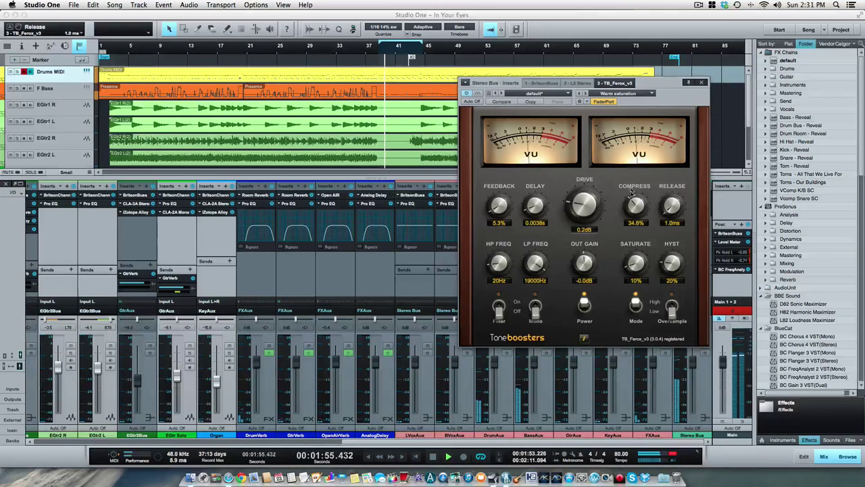
pyautogui.moveTo(630, 231); pyautogui.dragTo(629, 250)
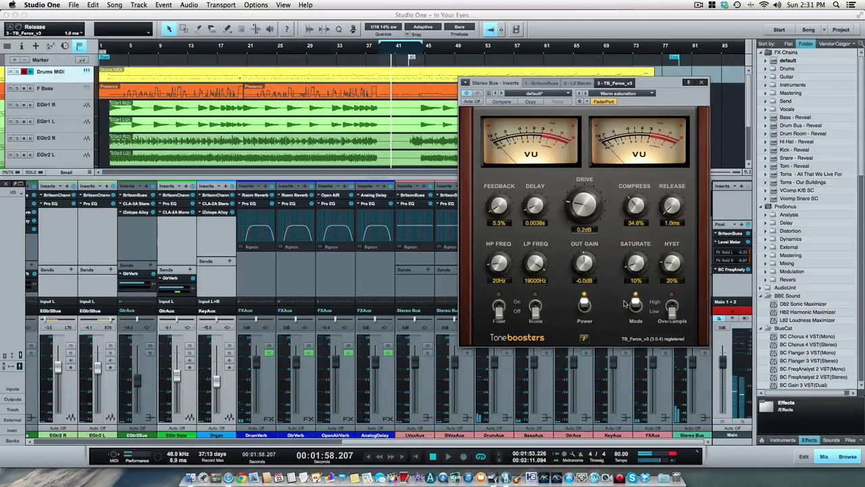
# Restart the looped section and set TB_Ferox_v3's HP Freq to 364 Hz and LP Freq to 843 Hz
pyautogui.click(375, 55)
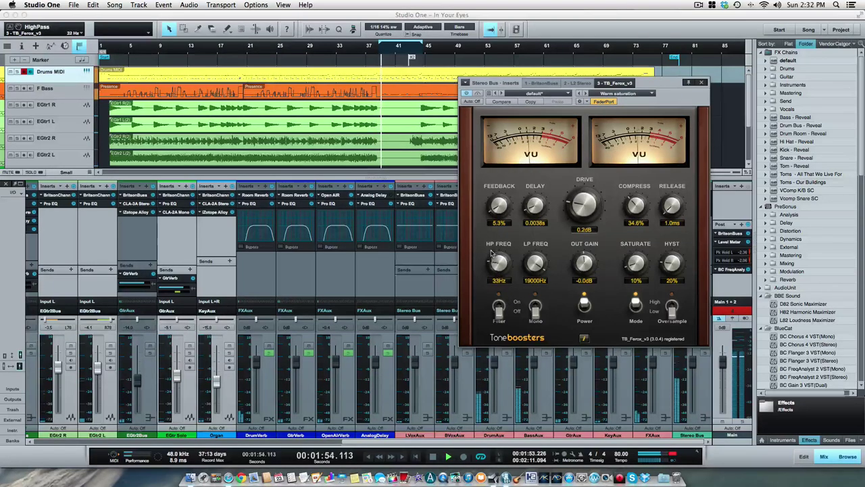
pyautogui.moveTo(494, 267); pyautogui.dragTo(488, 165)
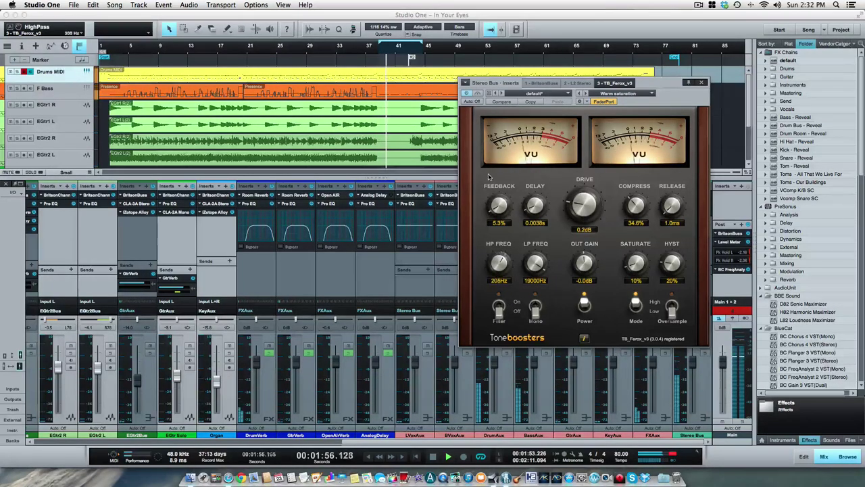
pyautogui.moveTo(536, 266); pyautogui.dragTo(539, 415)
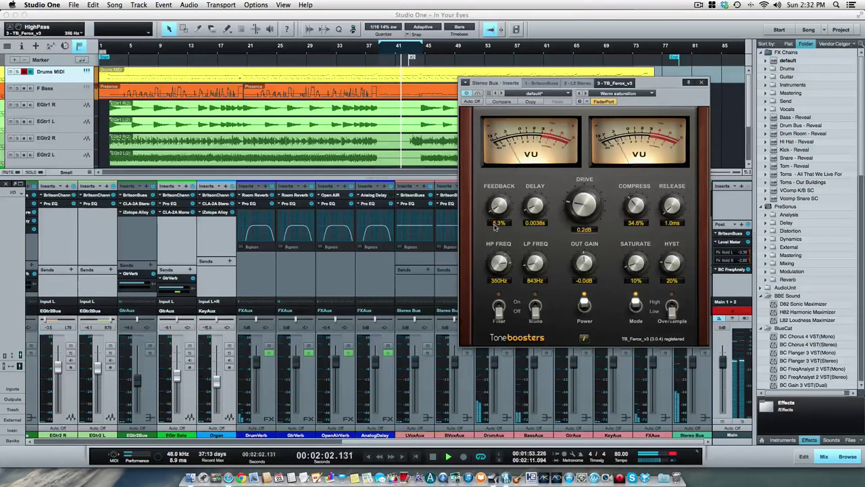
pyautogui.moveTo(499, 263); pyautogui.dragTo(497, 229)
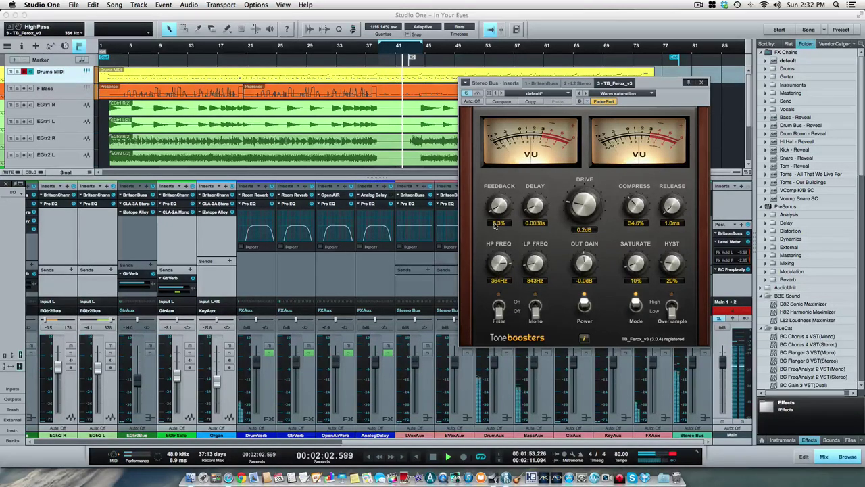
# Turn on TB_Ferox_v3's Filter, set HP Freq to 20 Hz and LP Freq to 19265 Hz, and toggle the Filter off and on
pyautogui.click(499, 308)
pyautogui.moveTo(498, 274); pyautogui.dragTo(502, 354)
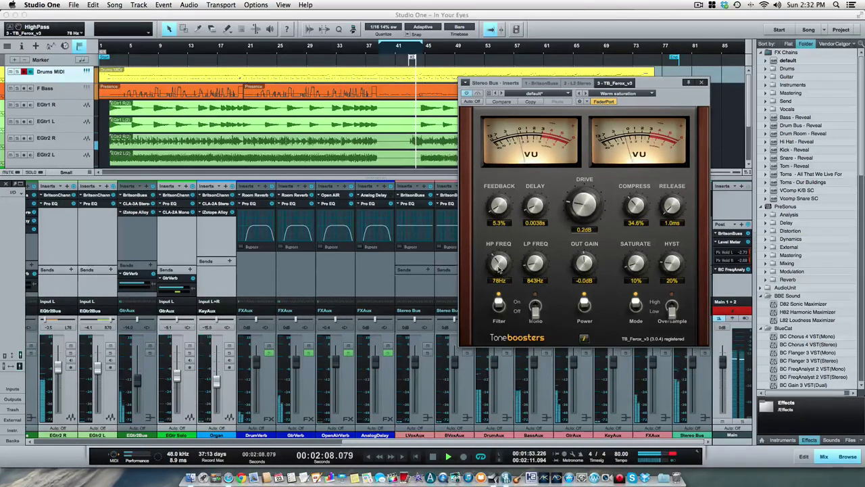
pyautogui.moveTo(498, 265); pyautogui.dragTo(495, 310)
pyautogui.moveTo(532, 265); pyautogui.dragTo(531, 143)
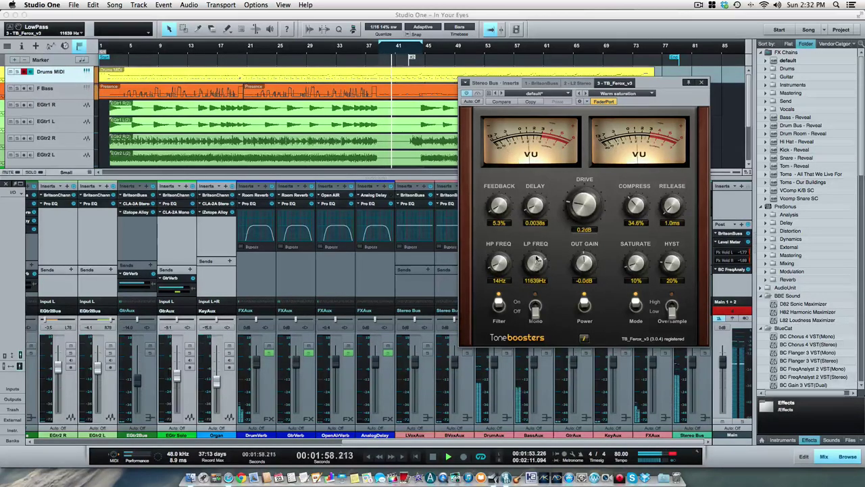
pyautogui.moveTo(496, 264); pyautogui.dragTo(534, 245)
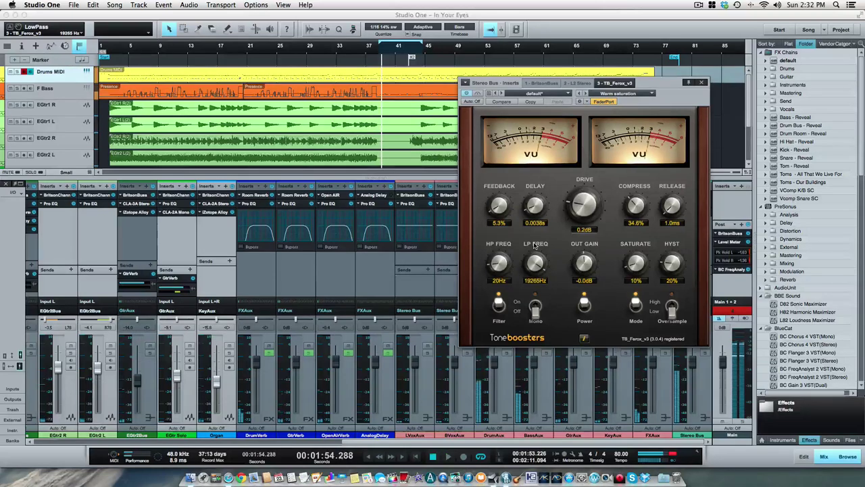
pyautogui.click(500, 306)
pyautogui.click(501, 309)
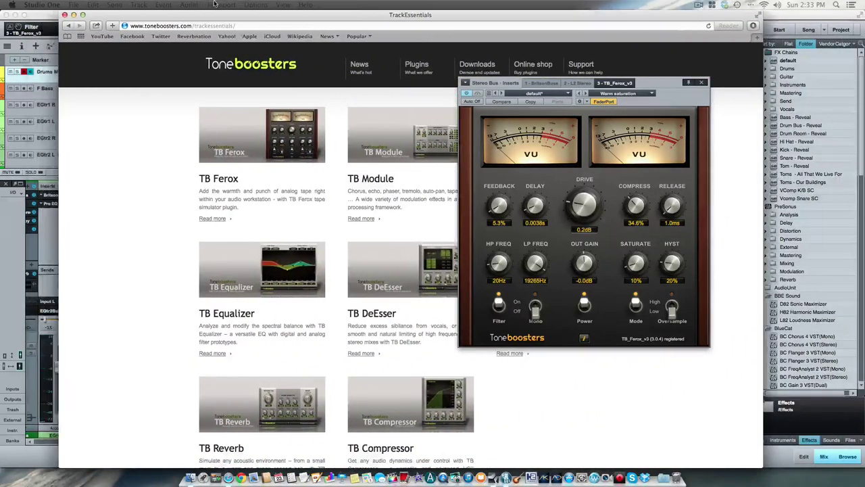
# Move the plugin window aside to view the ToneBoosters TrackEssentials page, close that browser window, and put the plugin back over the mixer
pyautogui.moveTo(652, 81); pyautogui.dragTo(695, 128)
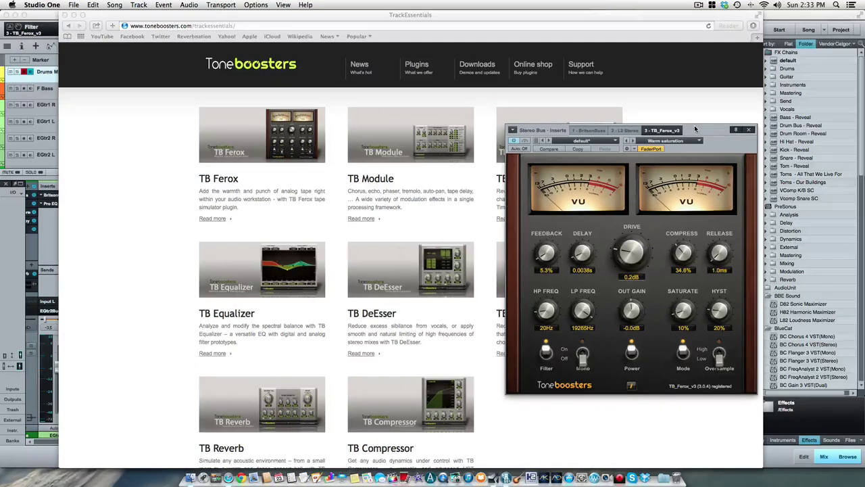
pyautogui.click(65, 14)
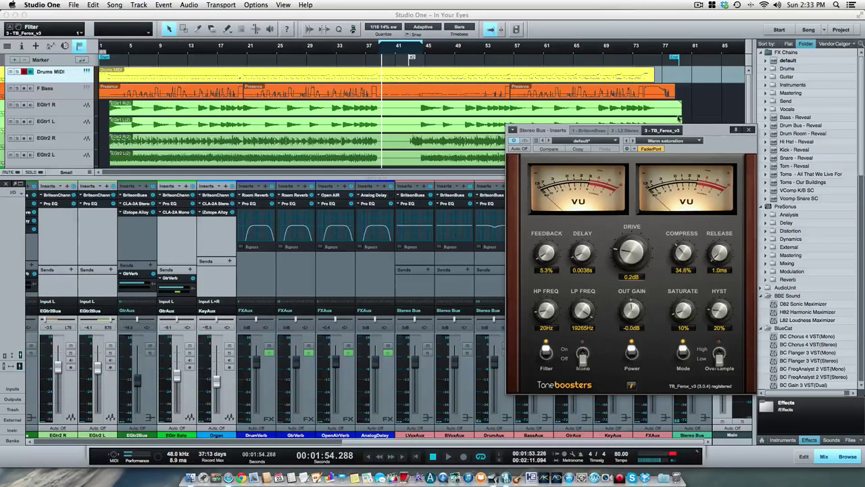
pyautogui.moveTo(708, 133); pyautogui.dragTo(656, 104)
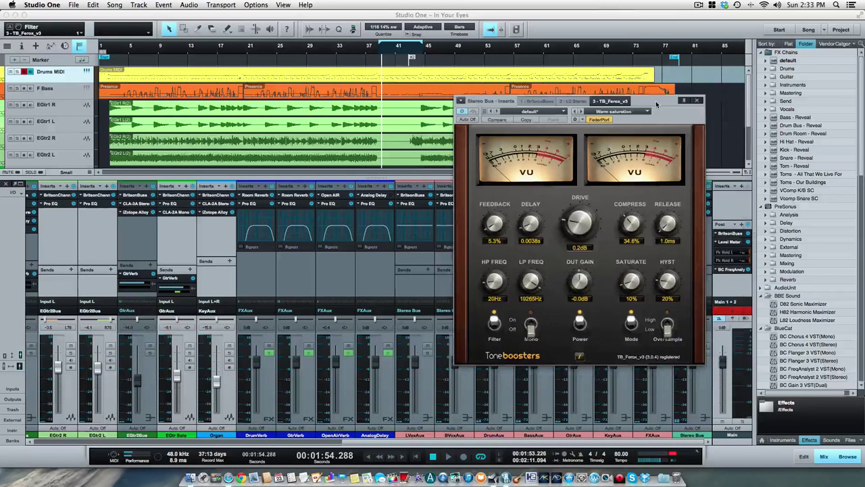